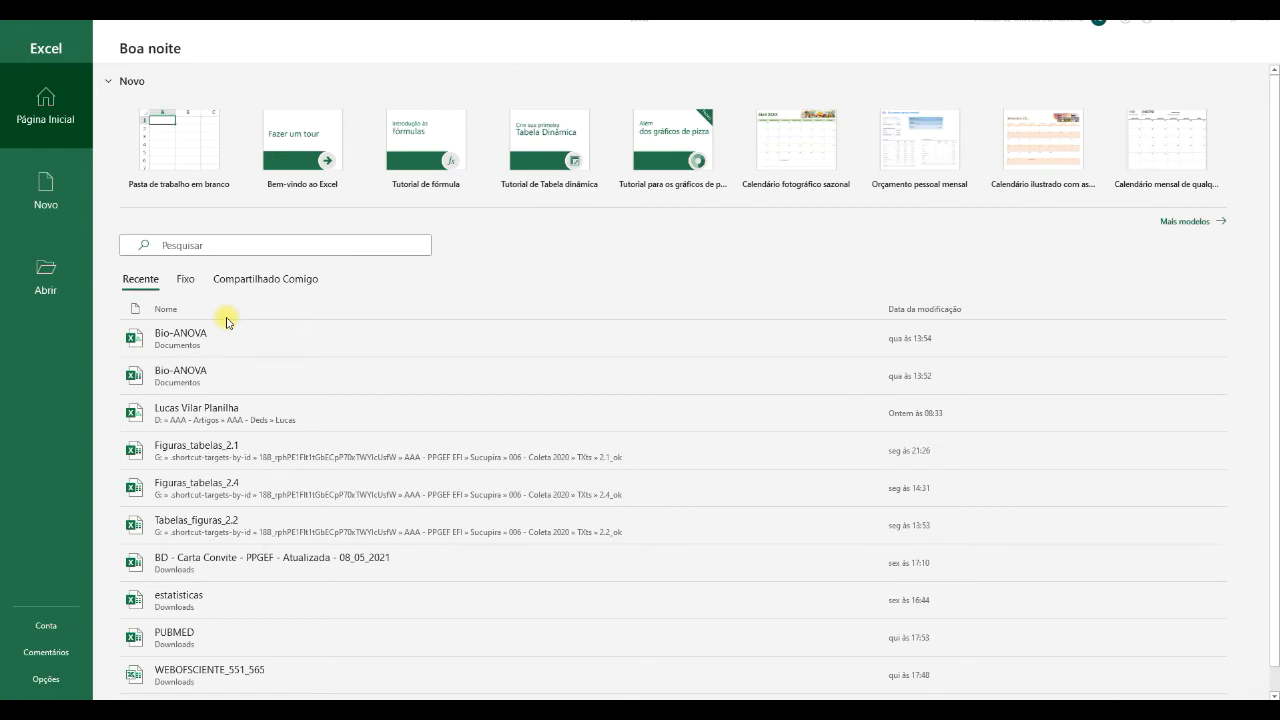
Step: Open the recent Bio-ANOVA workbook and check the data in column A from the header down to the last row
left_click(221, 385)
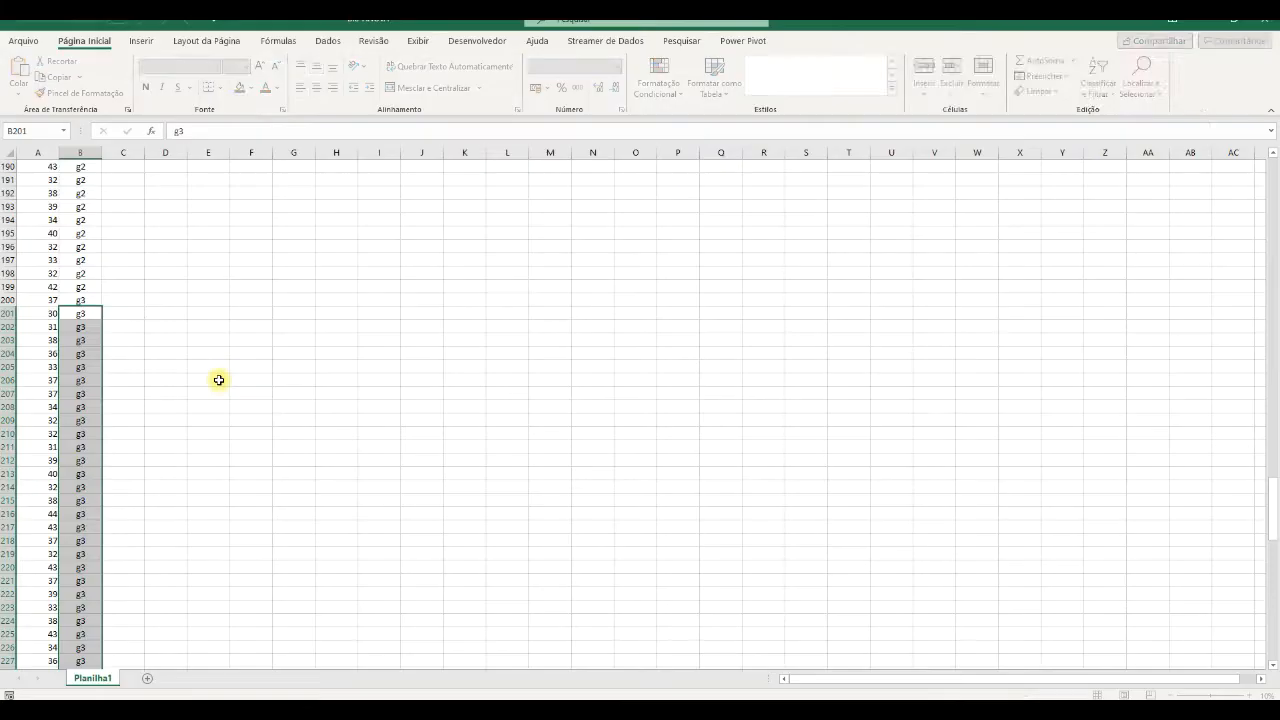
scroll(218, 380, "up", 20)
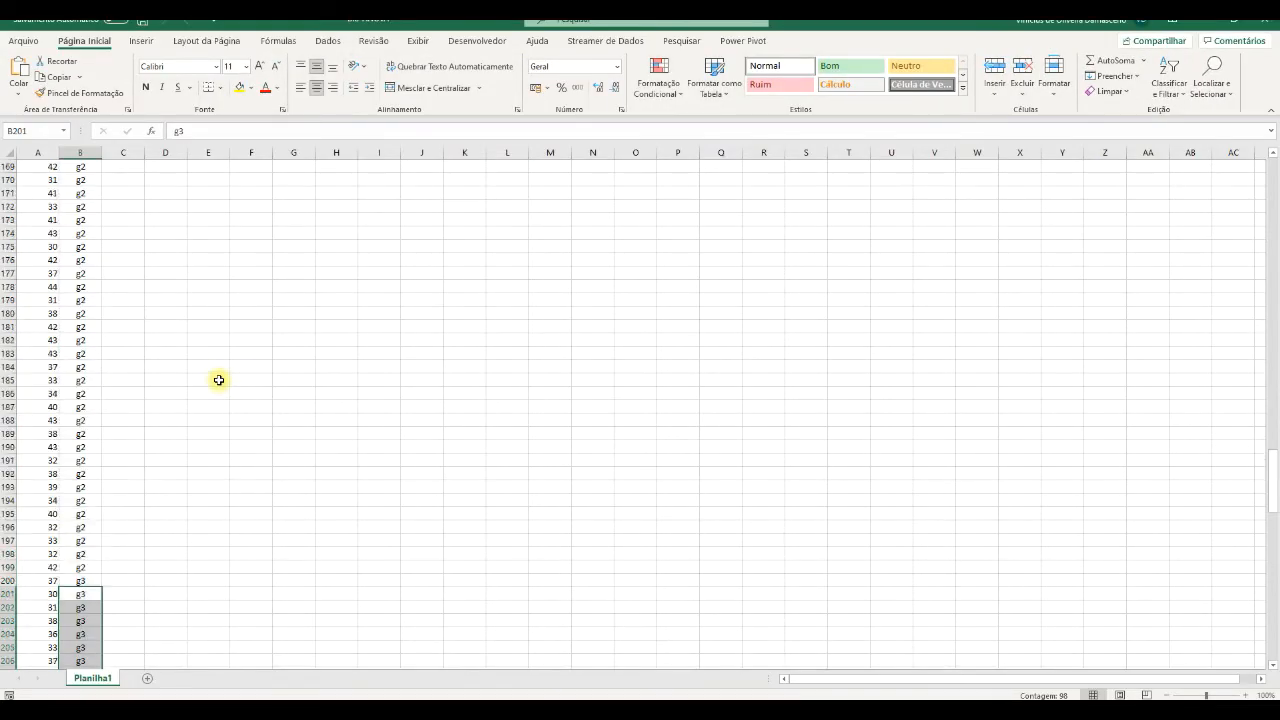
left_click_drag(1272, 409, 1271, 160)
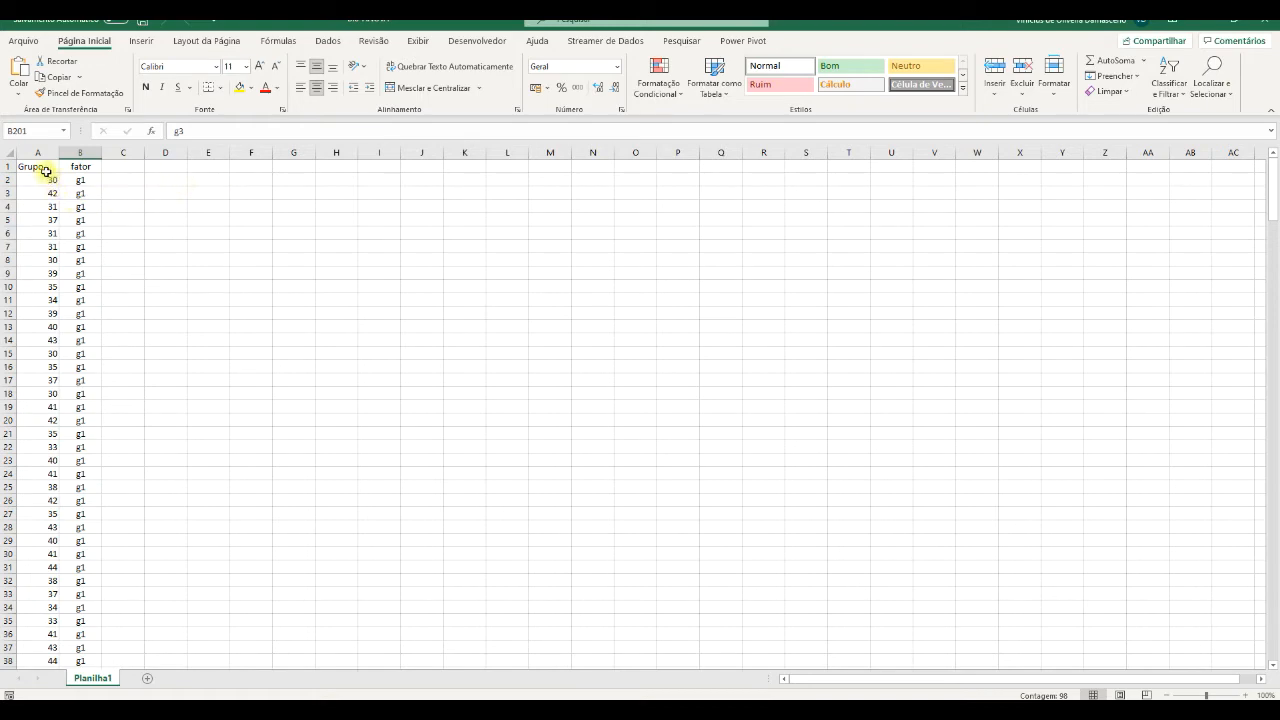
left_click(46, 170)
key("ctrl+Down")
left_click_drag(1269, 623, 1255, 162)
Step: Rename the headers in A1 and B1 to VO2máx and Grupo
left_click(46, 170)
double_click(48, 175)
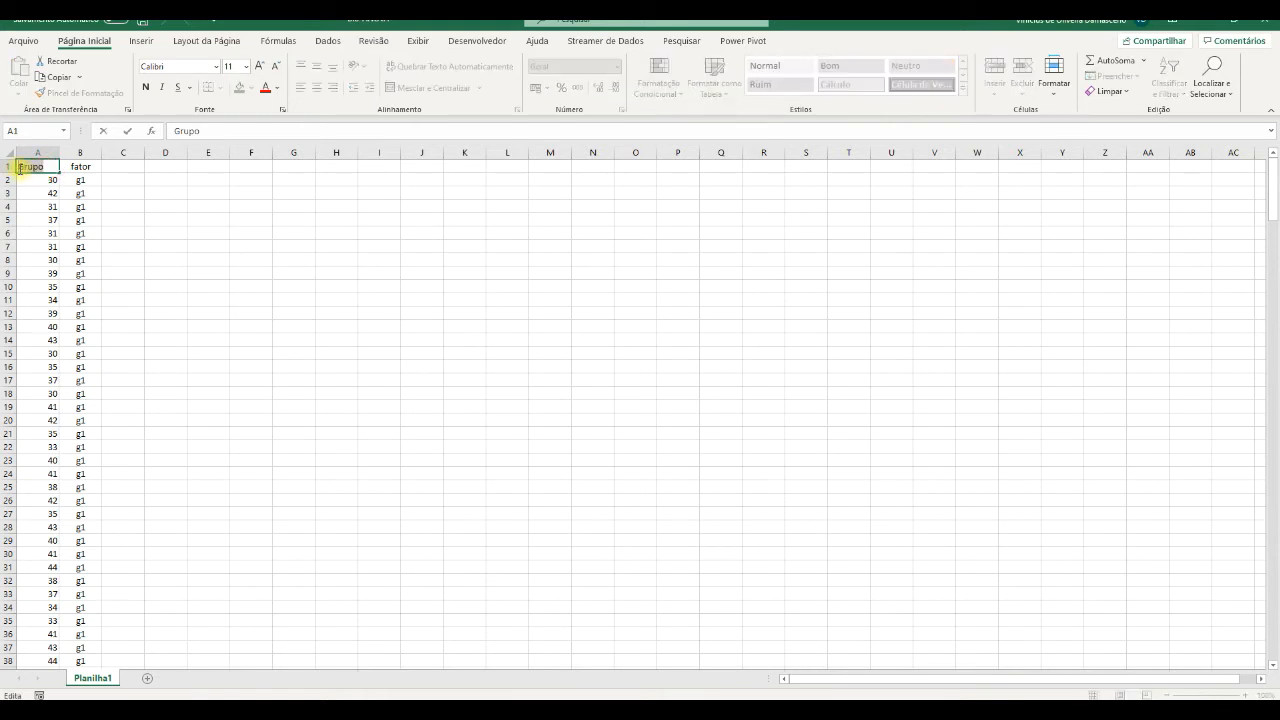
type("V")
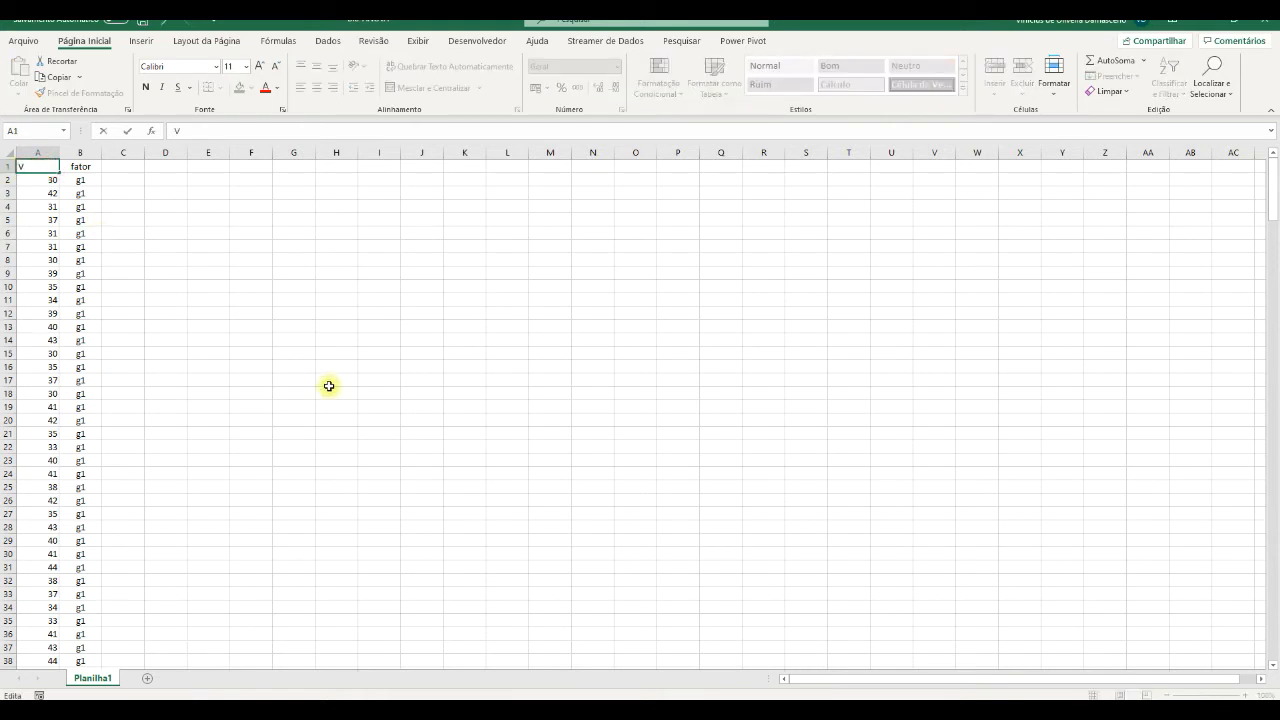
type("O2máx")
key("Tab")
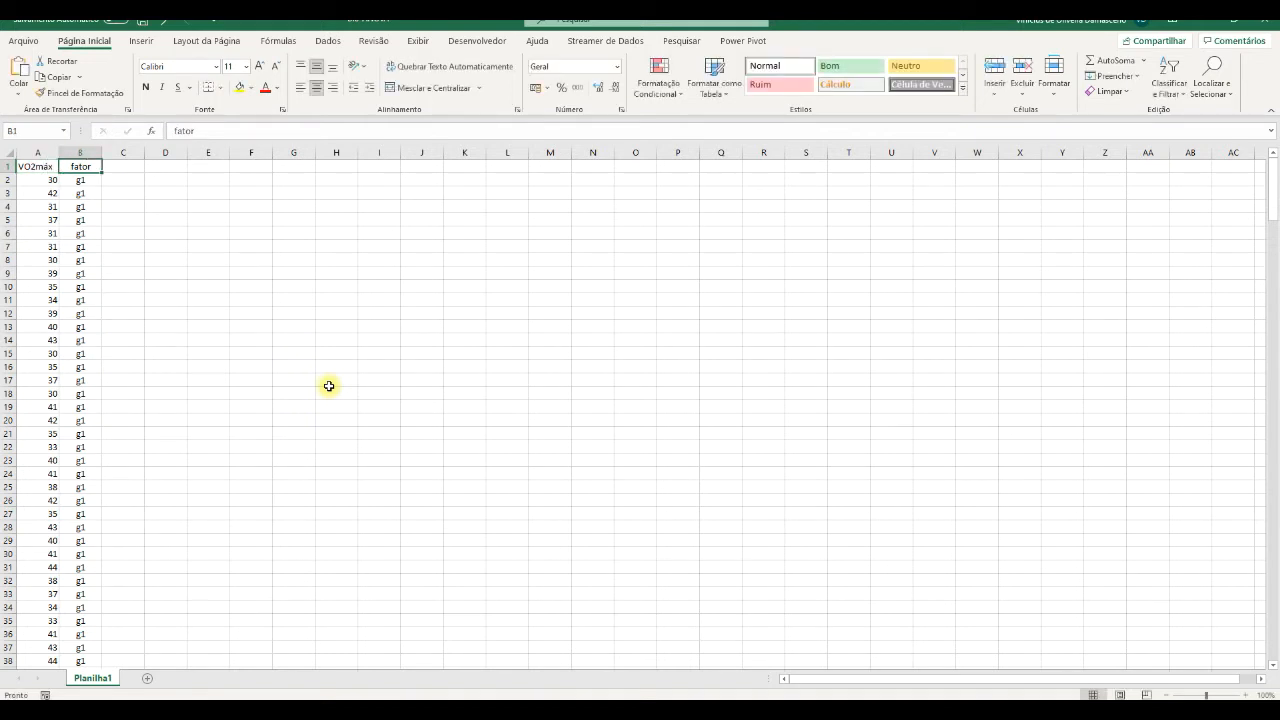
type("Grupo")
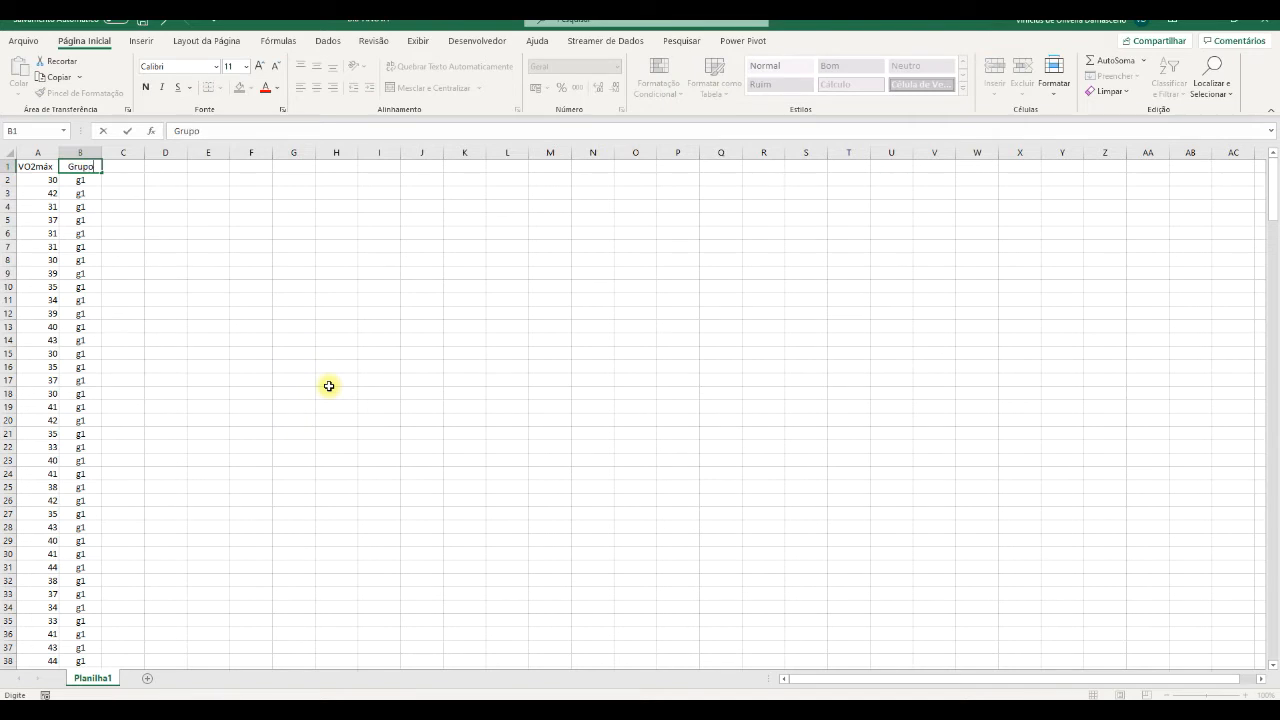
key("Return")
Step: Enter the group labels G1 - TAC, G2 - HIIT and G3 - GC in cells E3 to E5
left_click(218, 193)
type("G1 -")
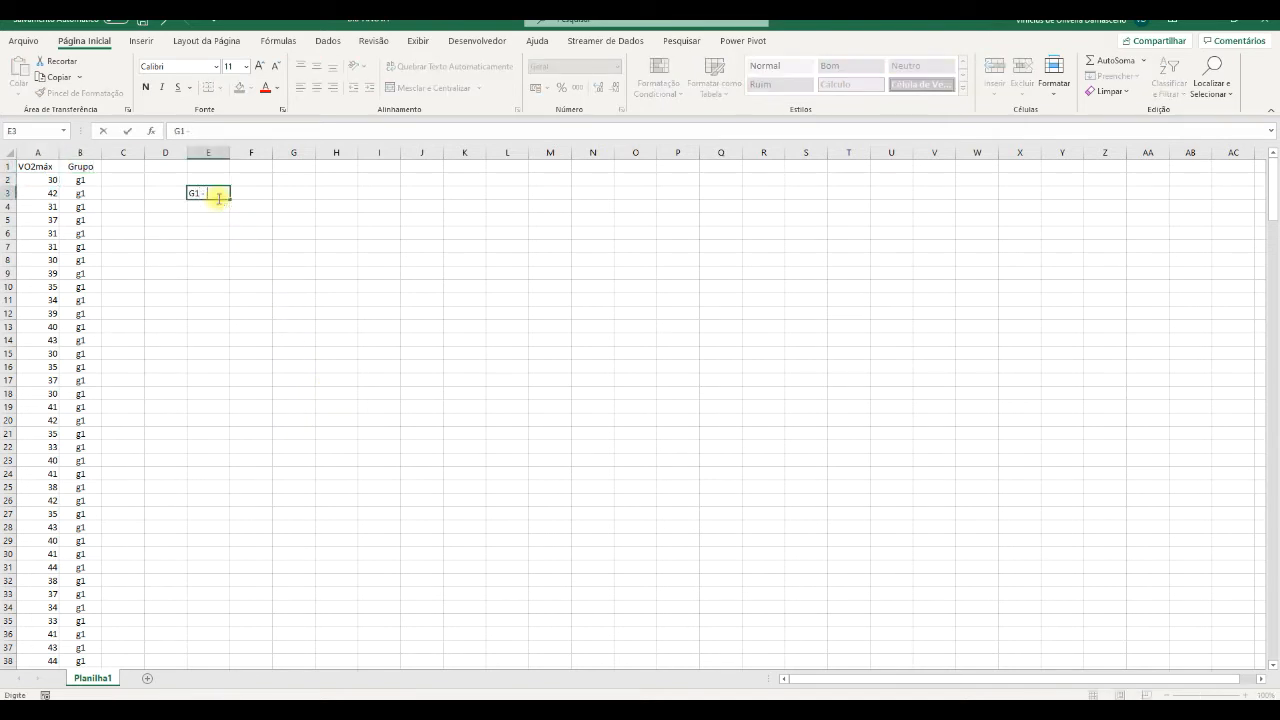
type(" TAC")
key("Return")
type("G")
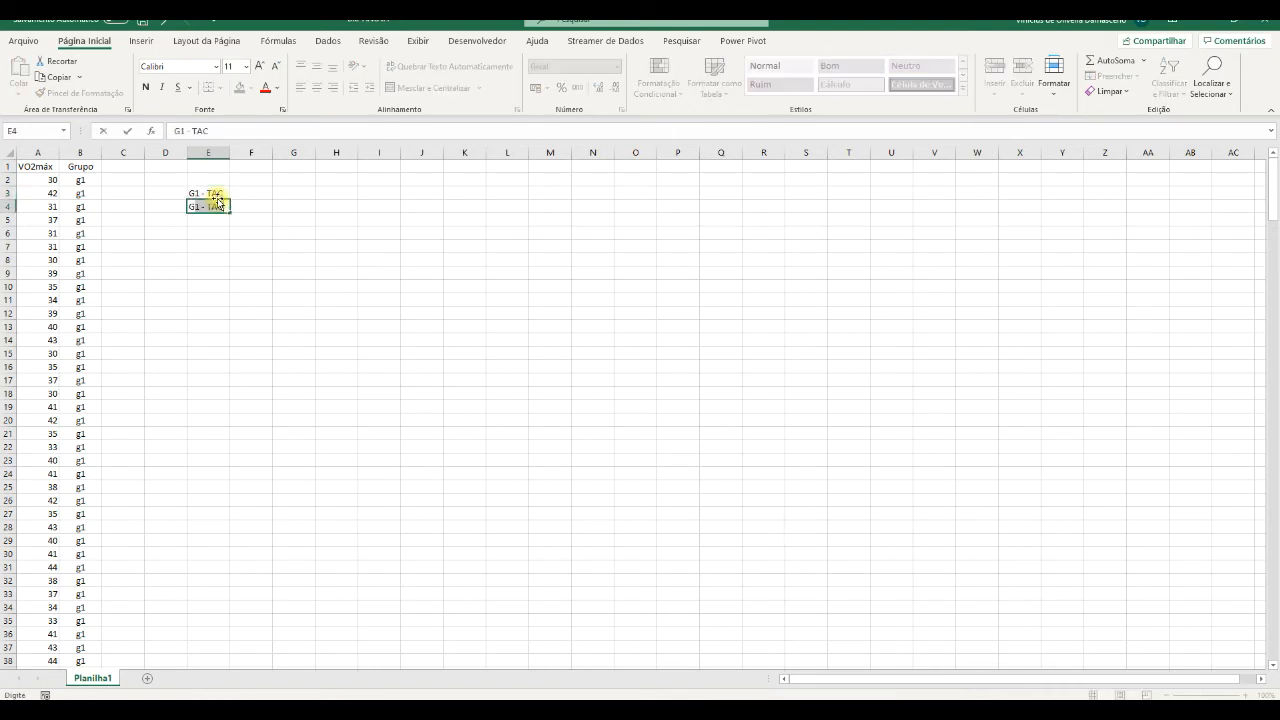
key("BackSpace")
type("2 - HII")
key("Return")
type("G")
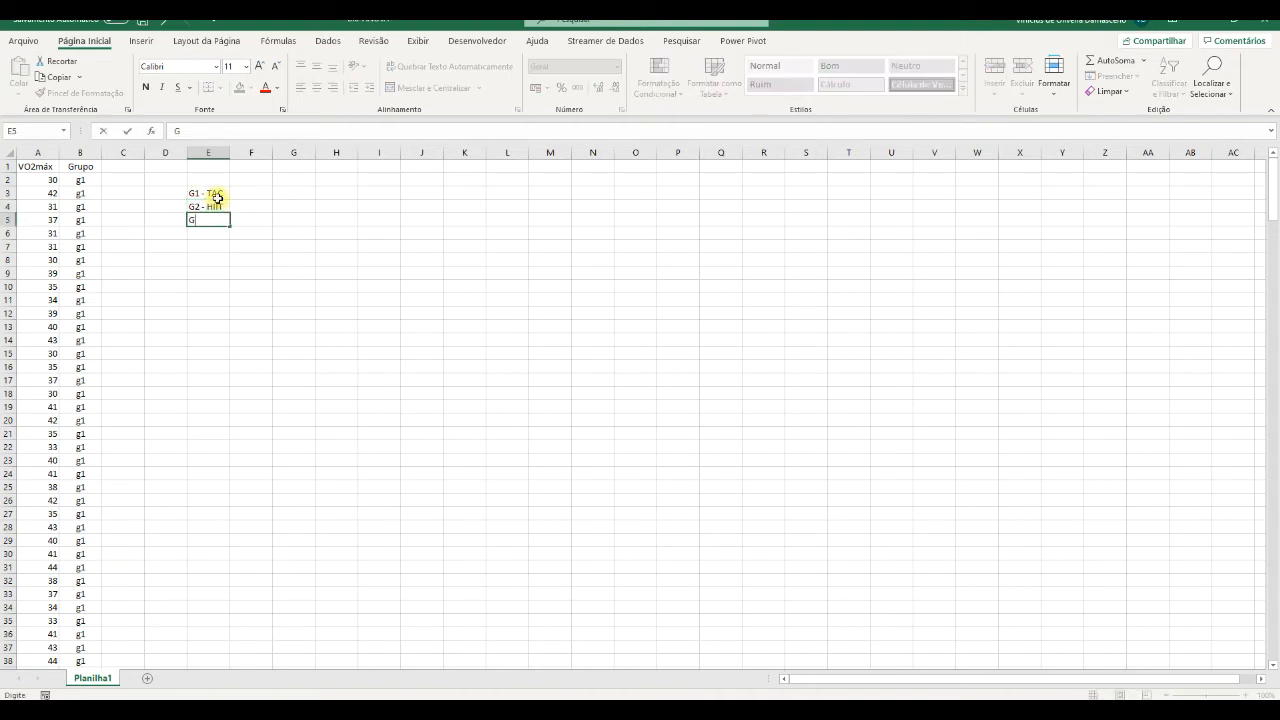
type("3 - GC")
key("Return")
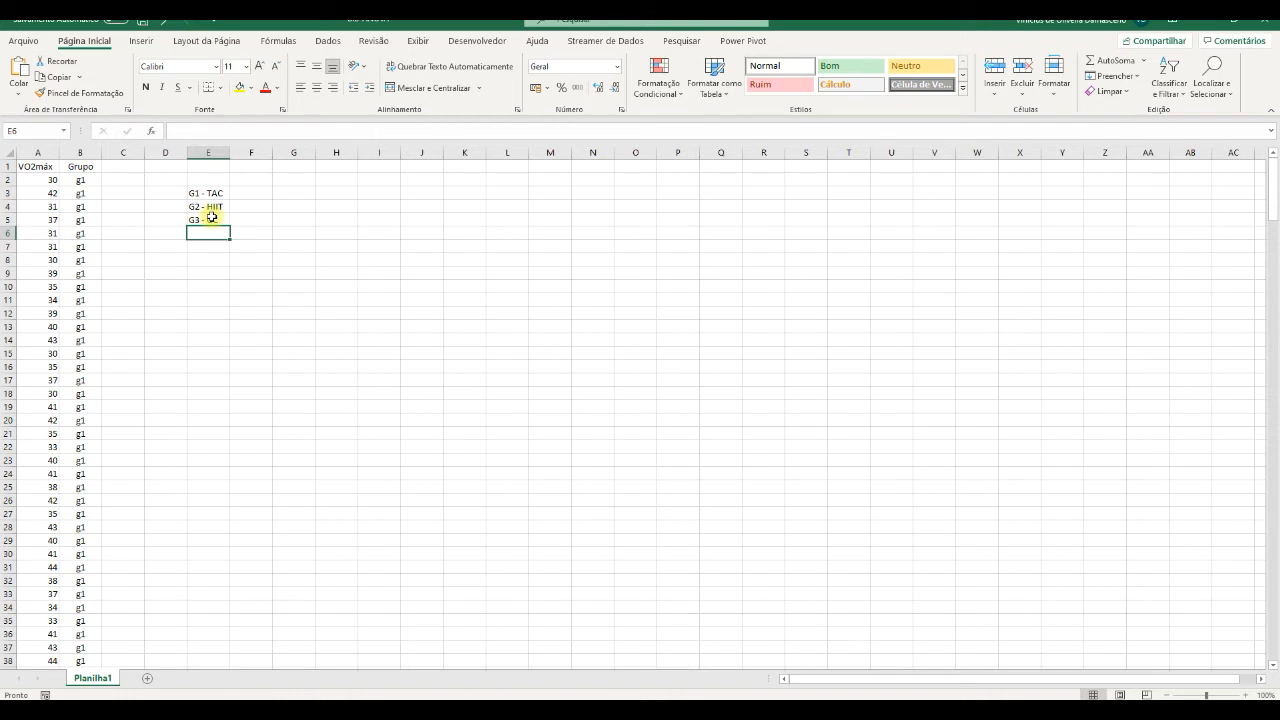
Step: Clear the group label notes from column E
left_click(208, 150)
key("Delete")
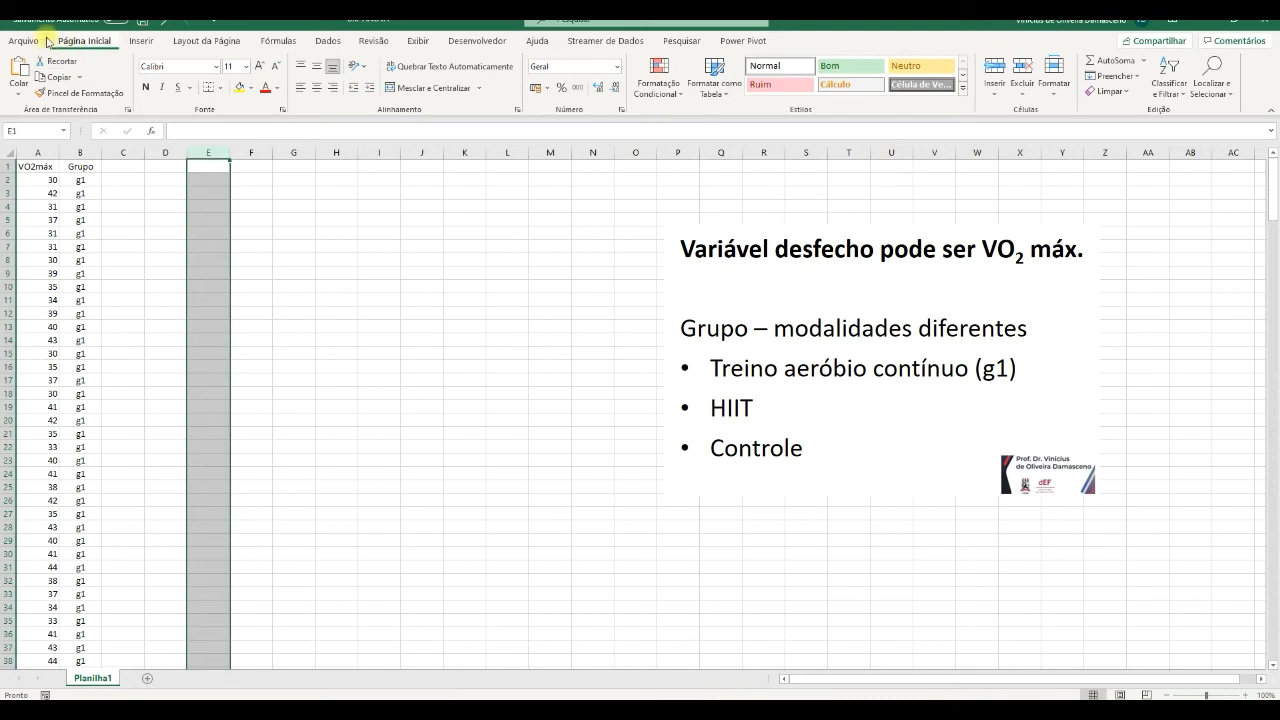
Step: Save the workbook, and save it as a CSV UTF-8 (comma-delimited) file named Bio-ANOVA in the Documents folder
left_click(48, 42)
left_click(50, 193)
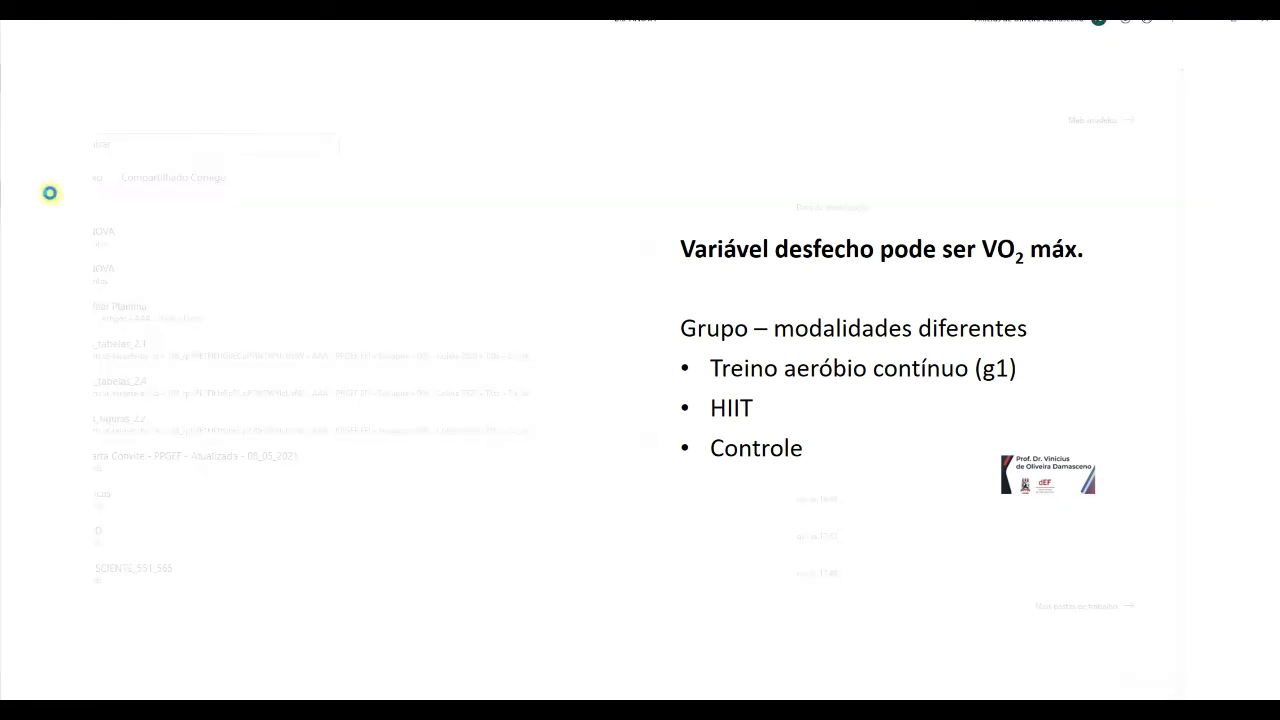
left_click(20, 42)
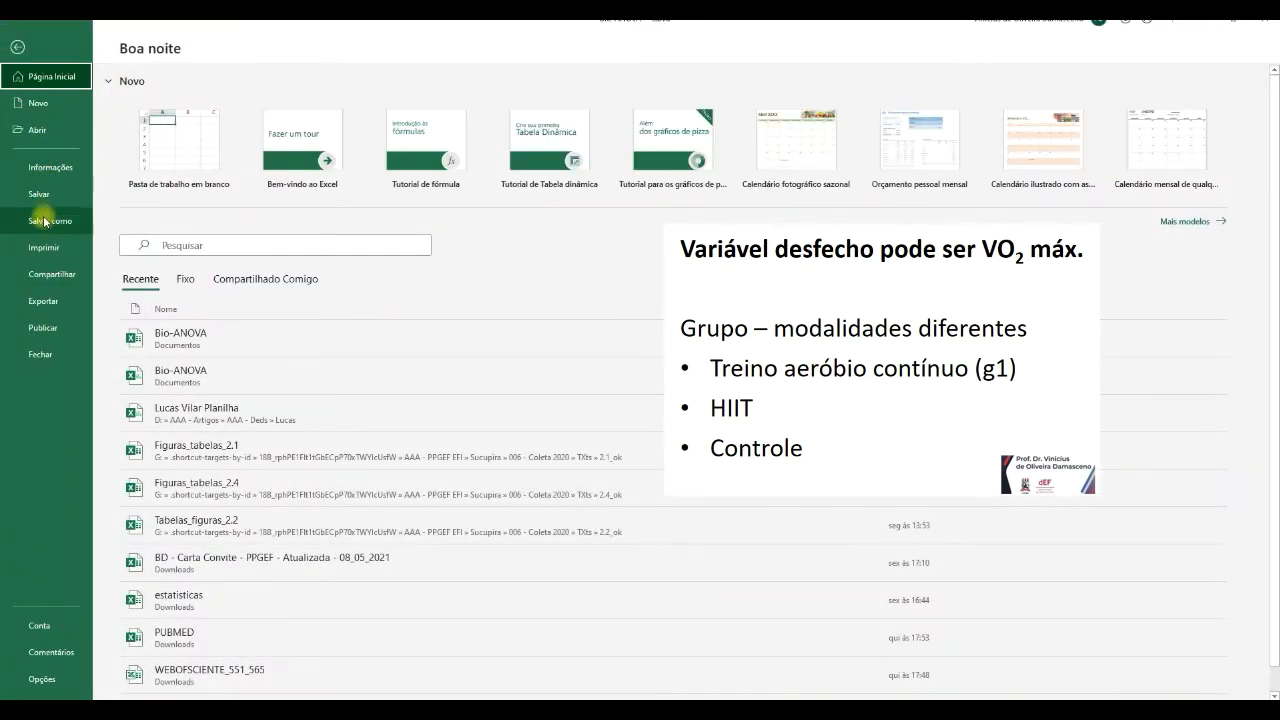
left_click(45, 220)
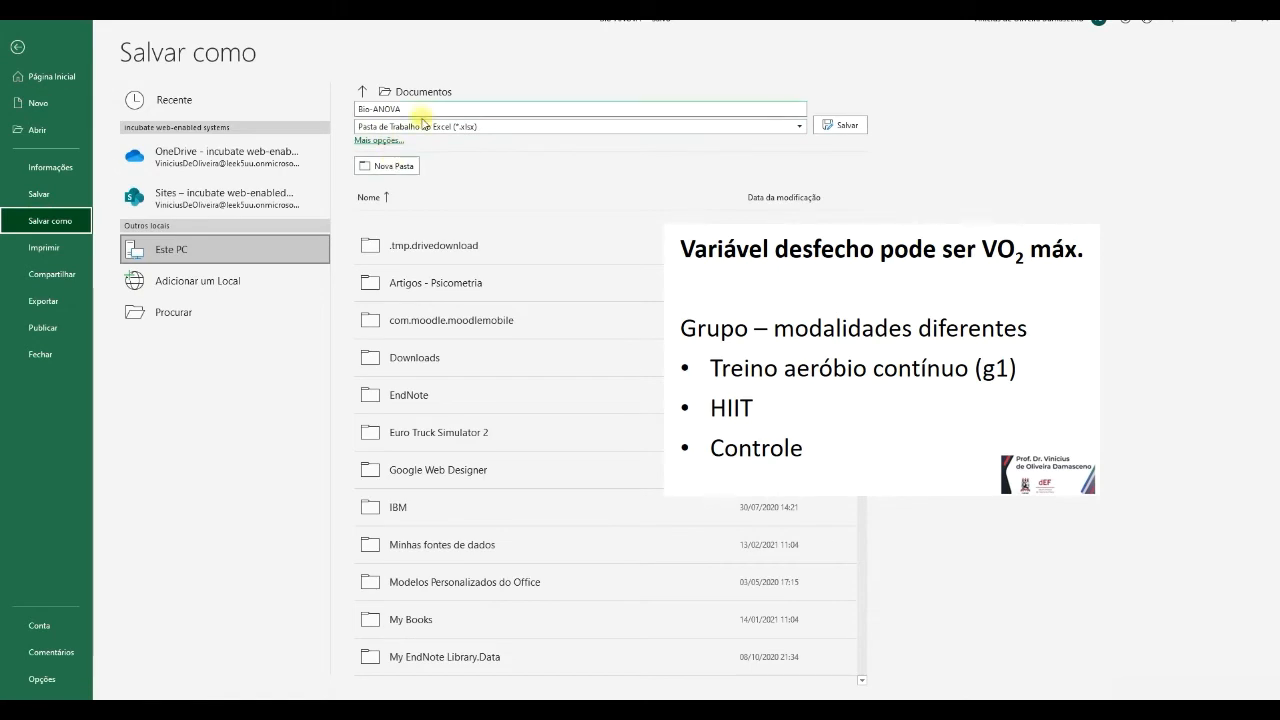
left_click(424, 125)
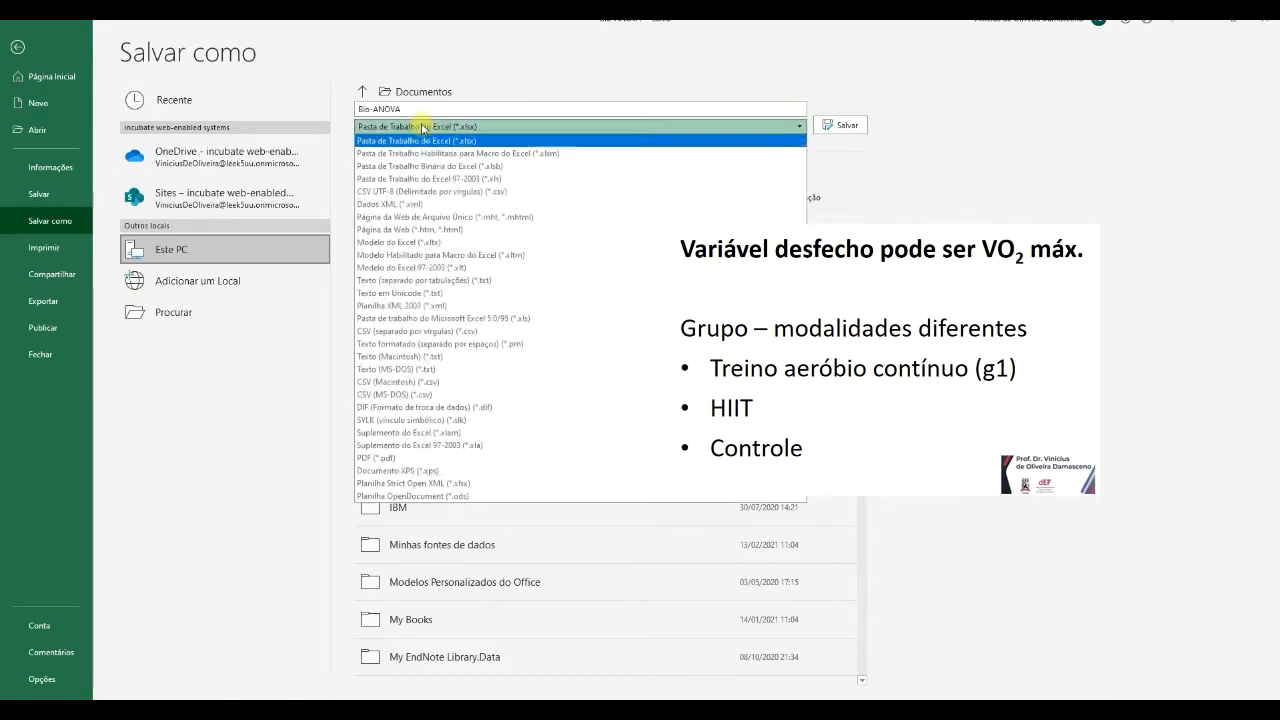
left_click(420, 192)
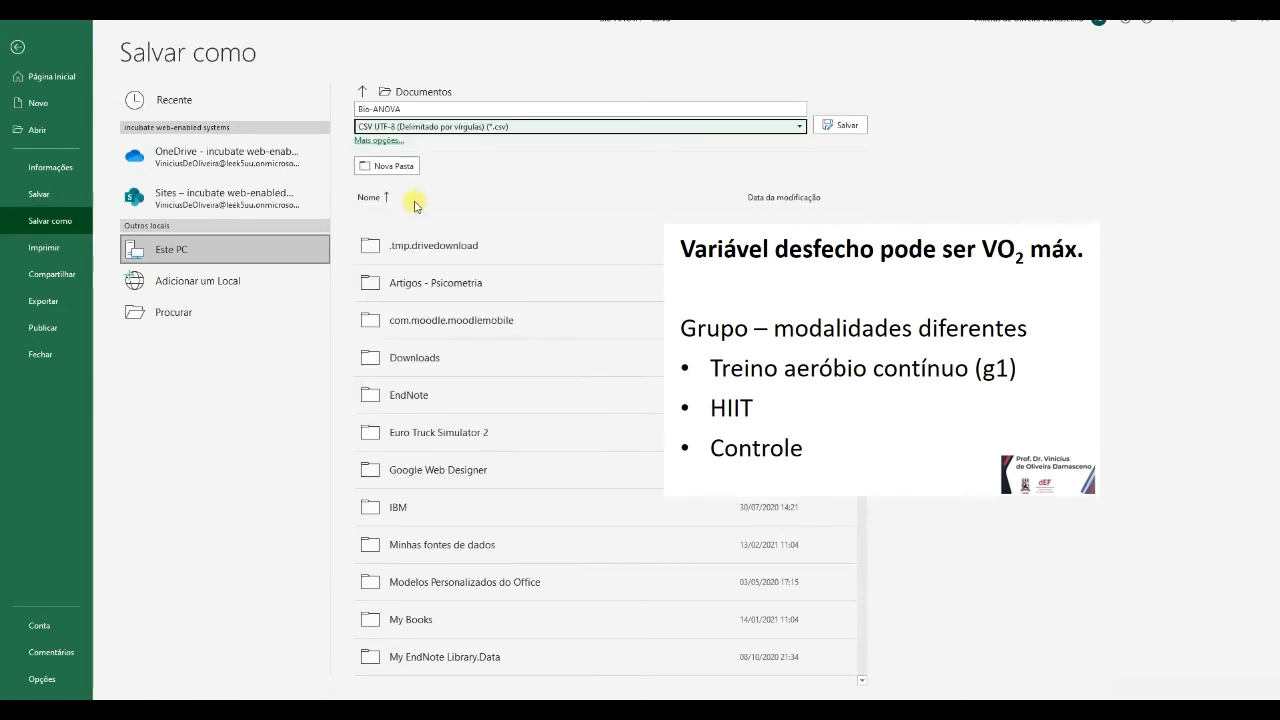
left_click(852, 128)
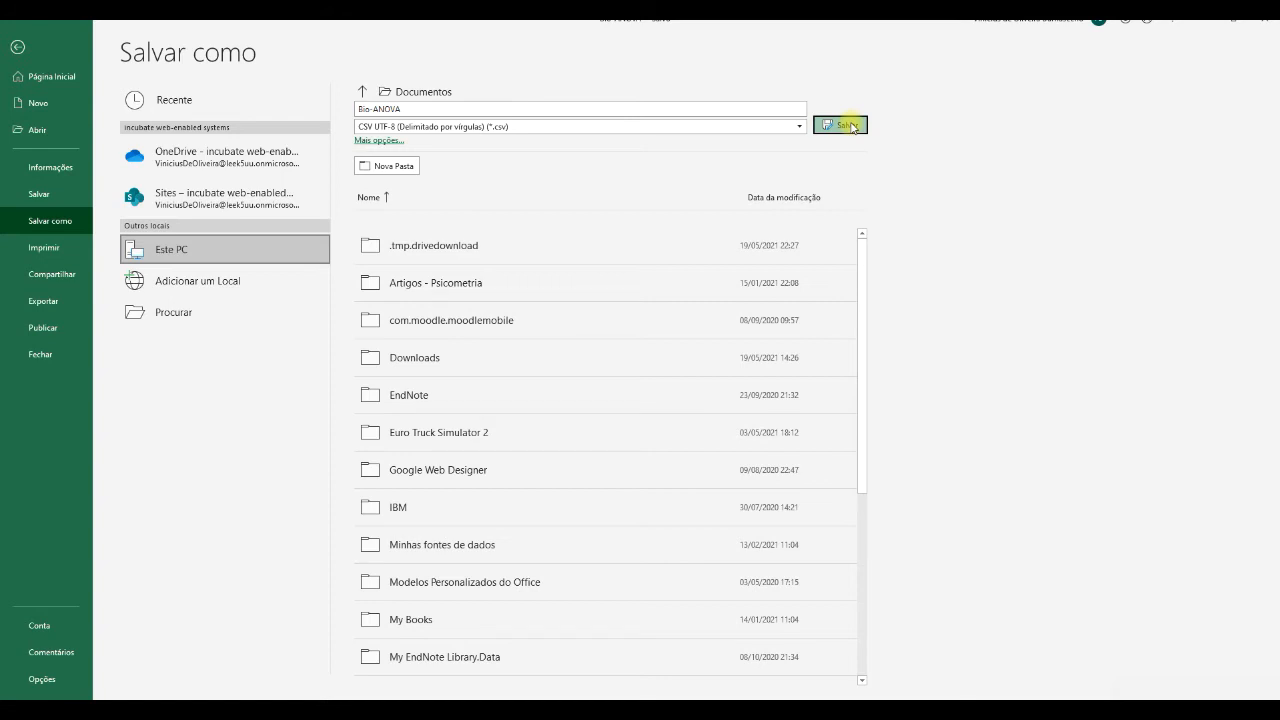
left_click(853, 127)
left_click(648, 408)
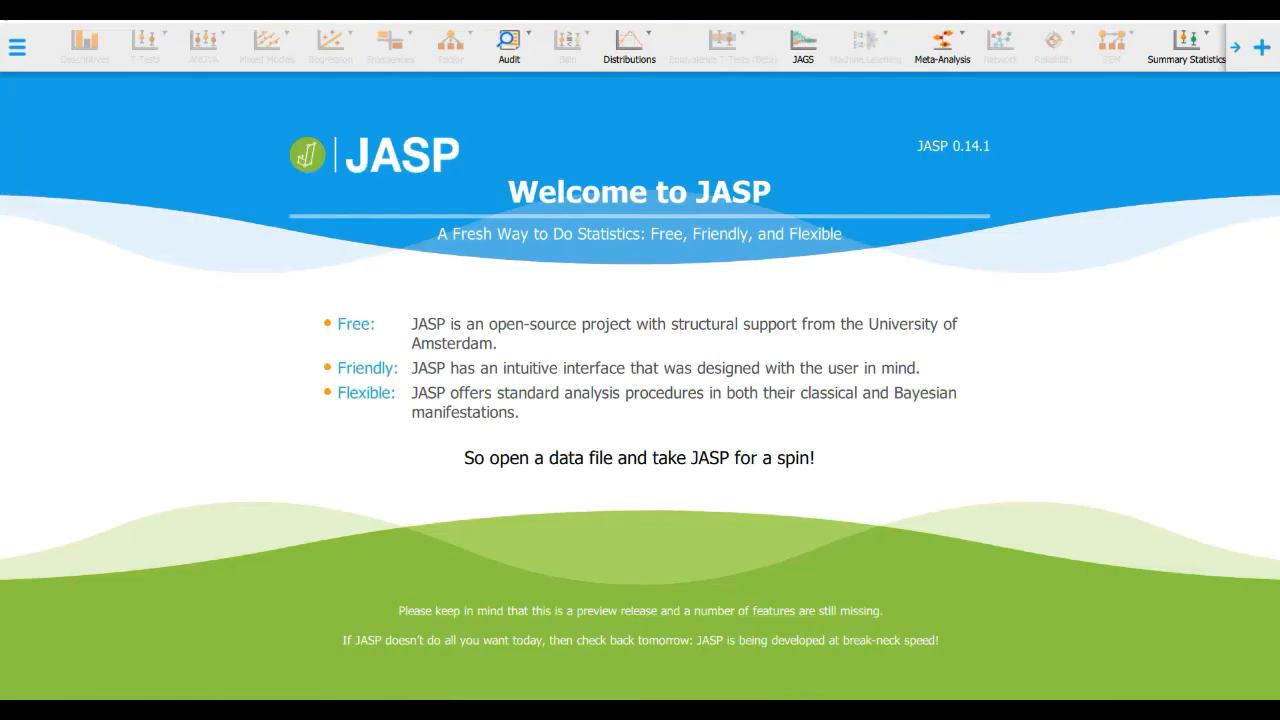
Step: Switch to JASP and open the recent data file Bio-ANOVA.csv
left_click(17, 47)
left_click(16, 84)
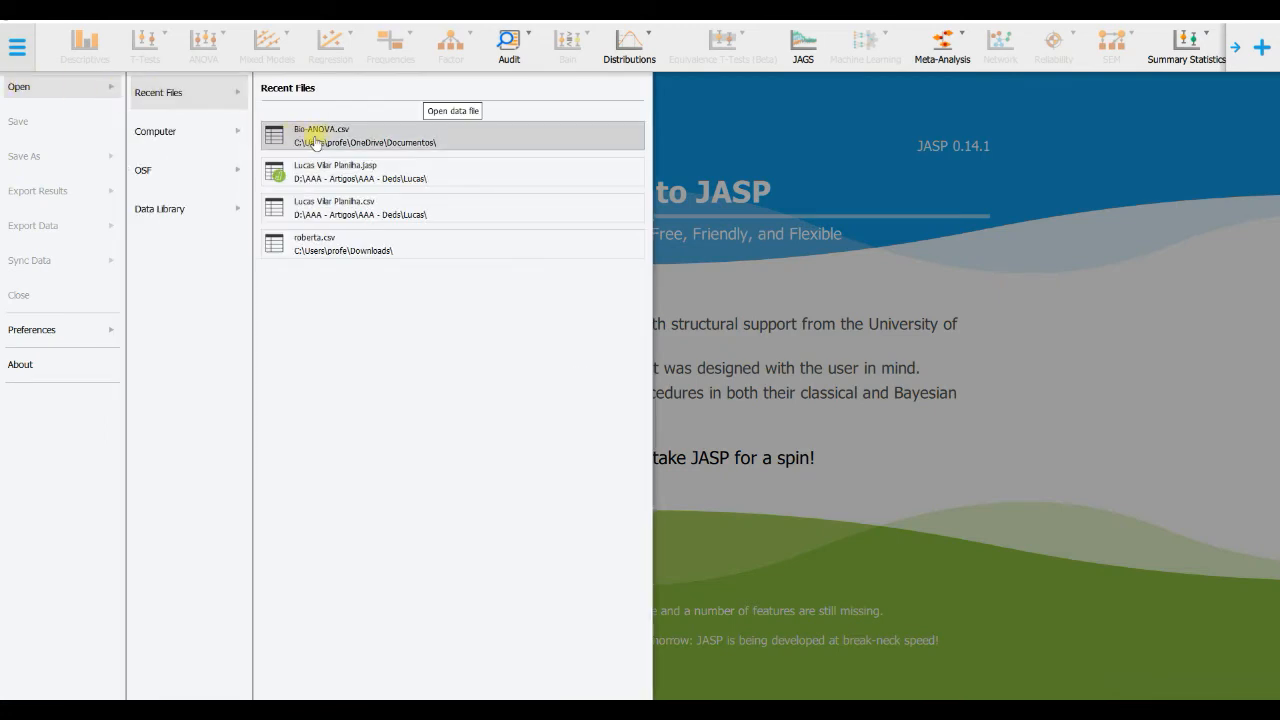
left_click(223, 128)
left_click(198, 96)
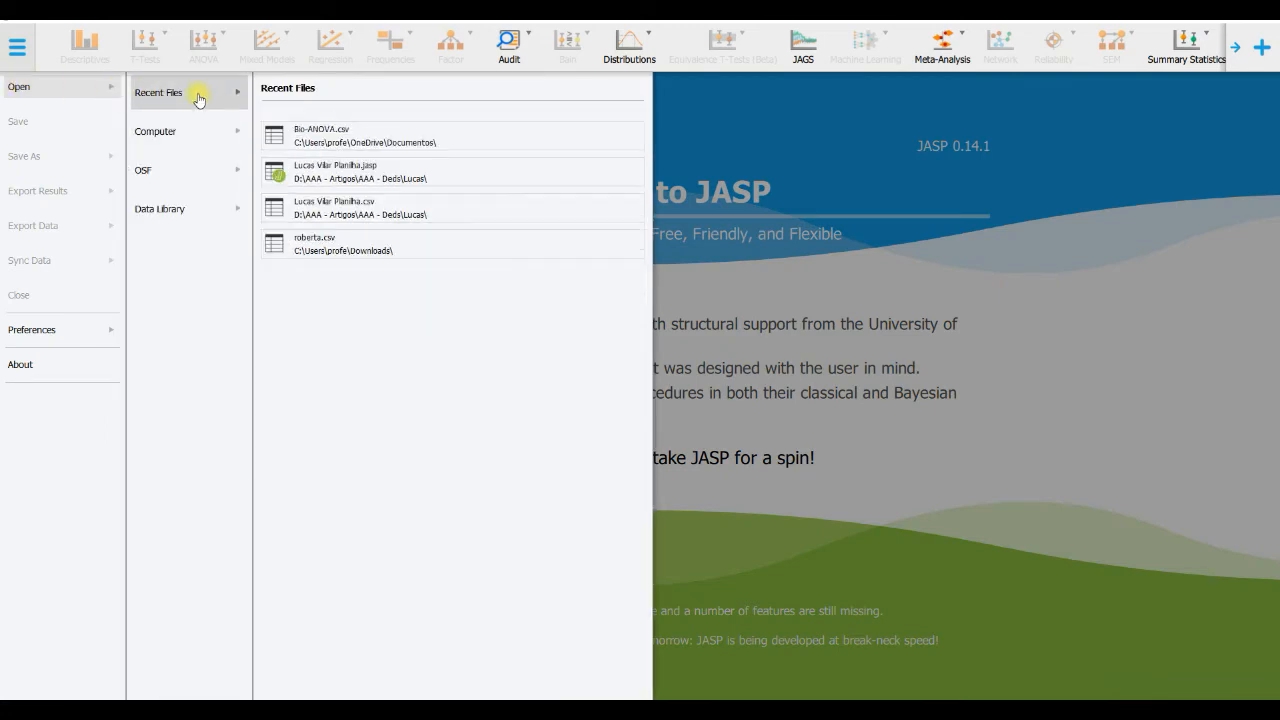
left_click(322, 133)
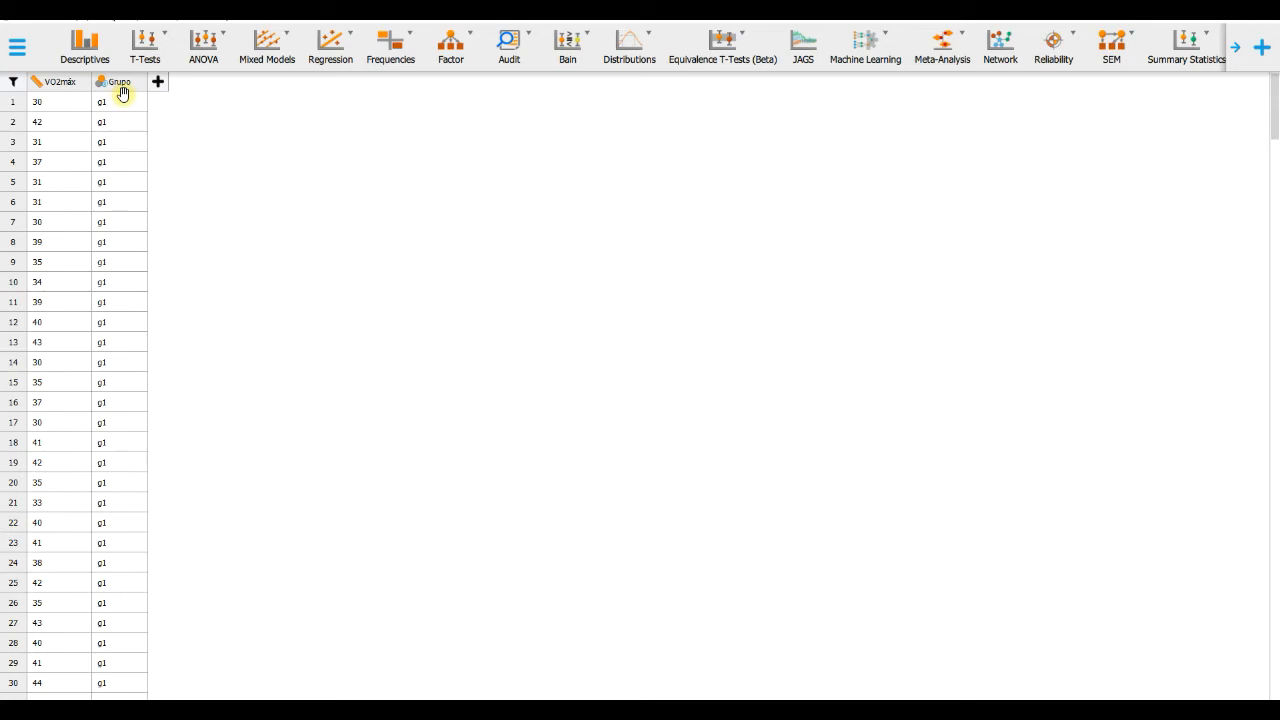
Step: Set up a classical ANOVA with VO2máx as the dependent variable and Grupo as the fixed factor
left_click(213, 52)
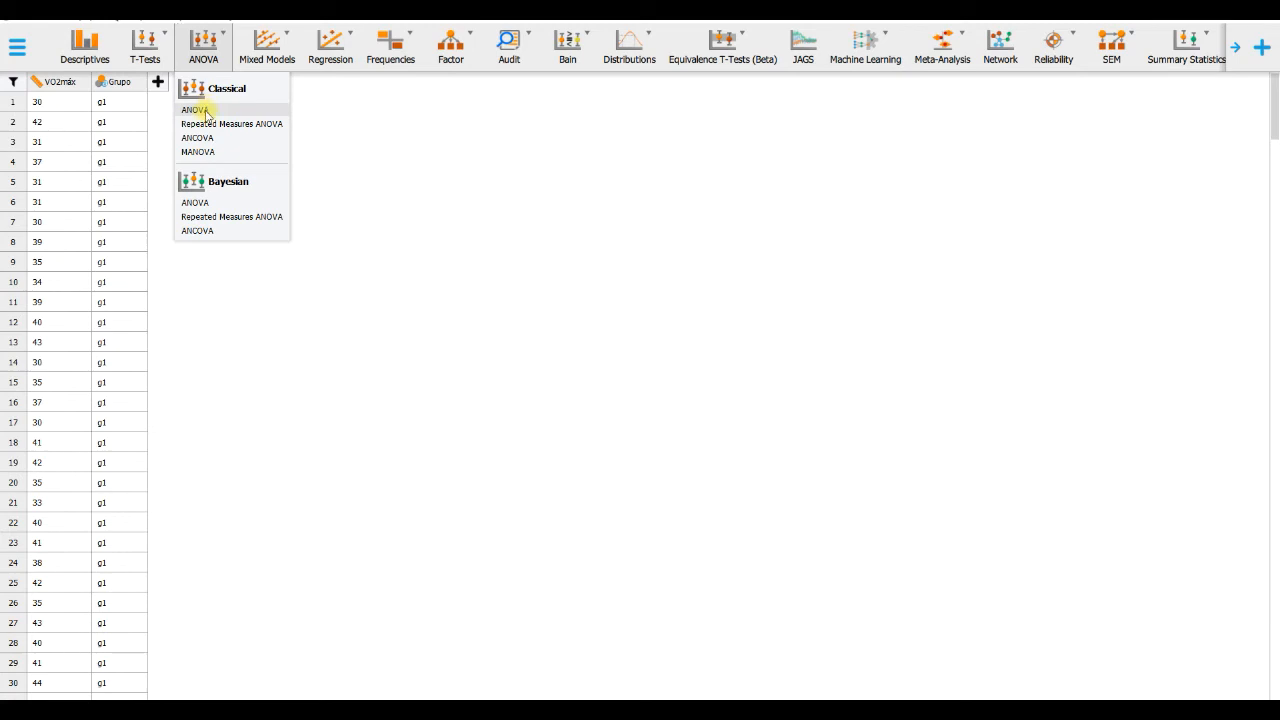
left_click(196, 109)
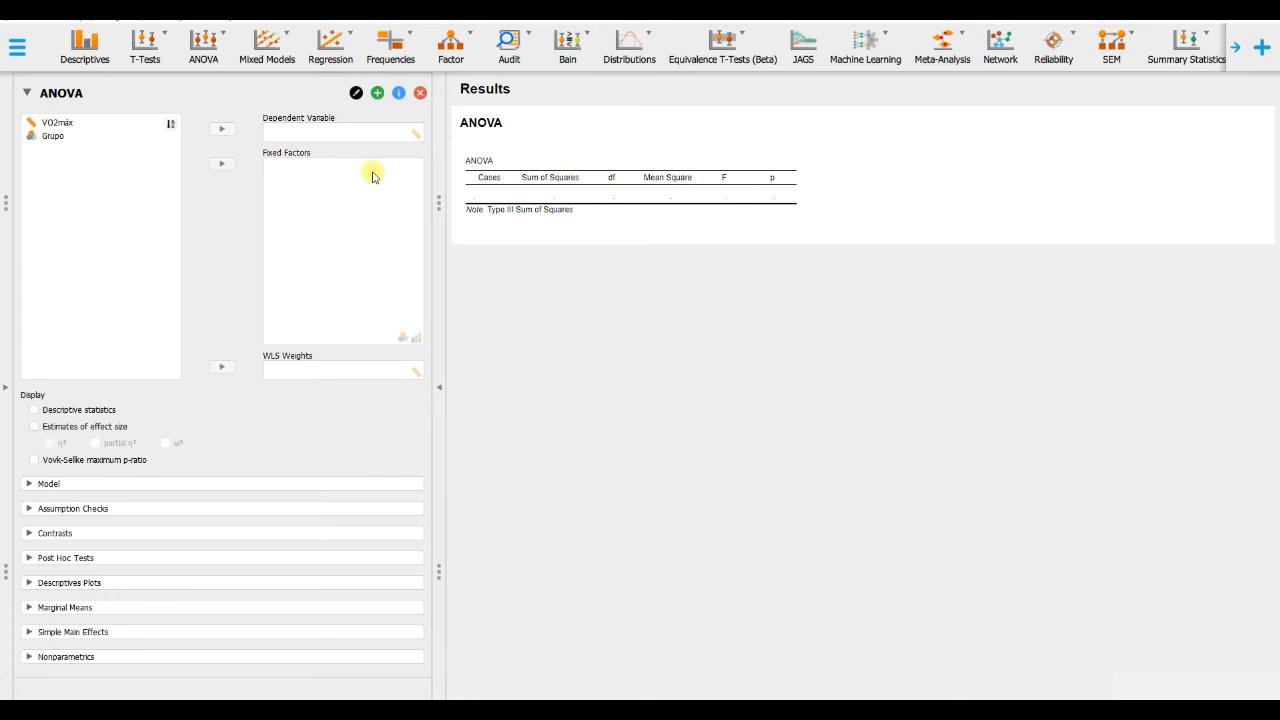
left_click(85, 124)
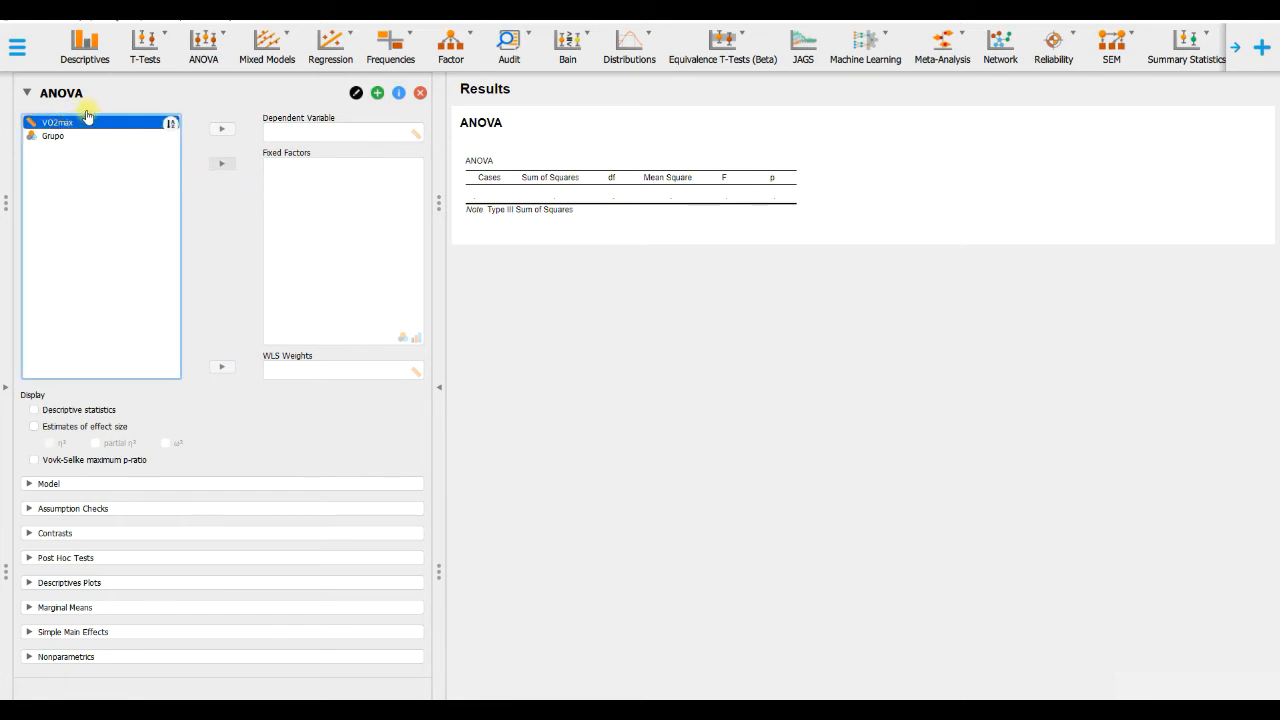
left_click(224, 129)
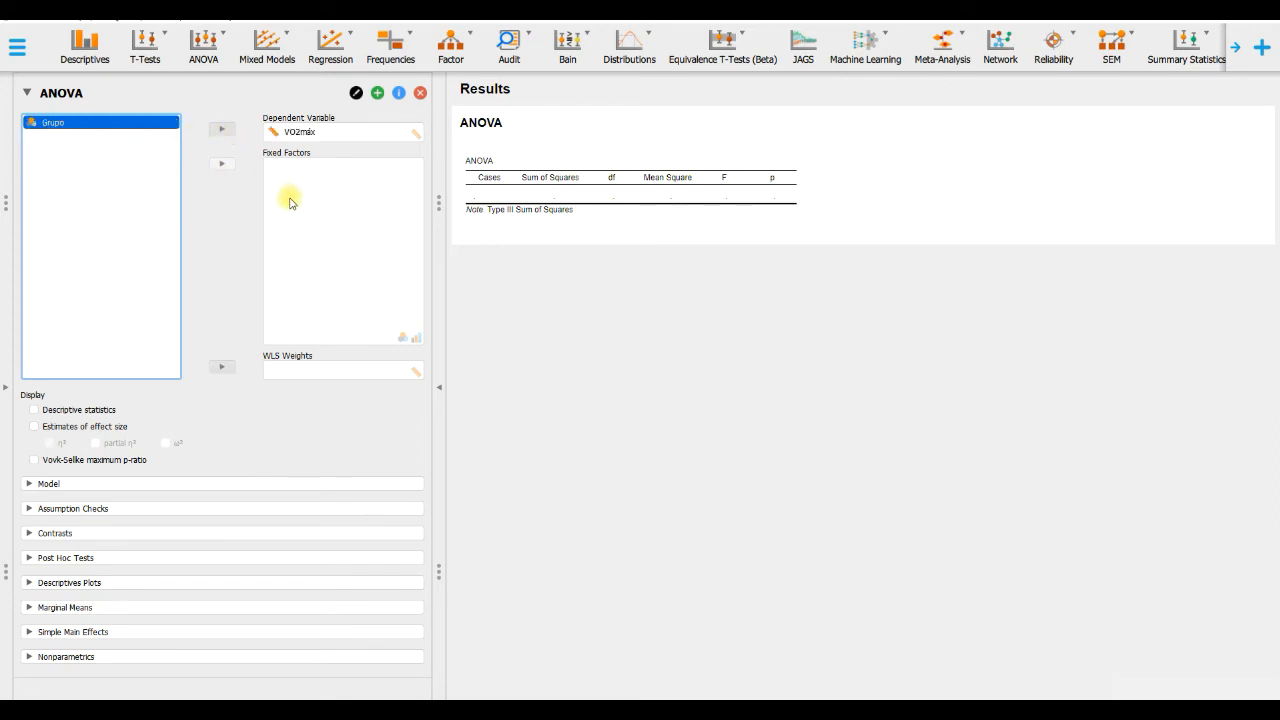
left_click(221, 165)
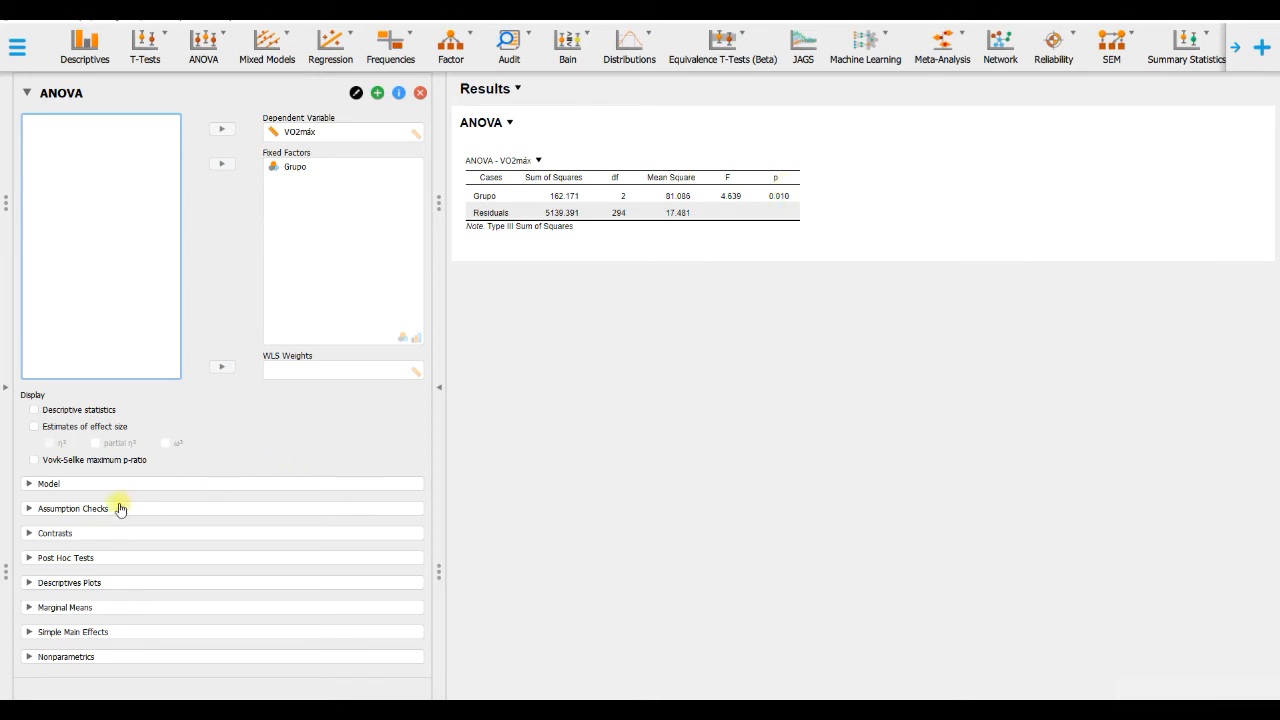
Step: Enable the homogeneity tests among the ANOVA's assumption checks and add Grupo to the post hoc tests
left_click(33, 512)
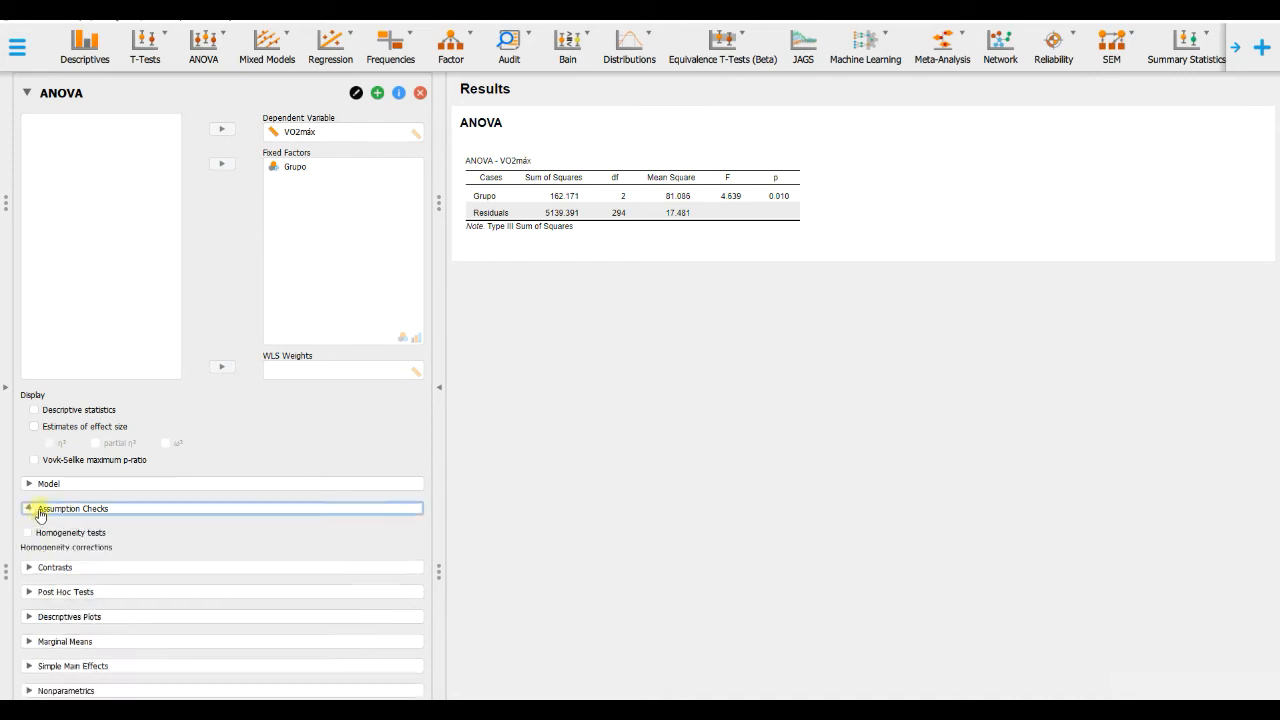
left_click(28, 533)
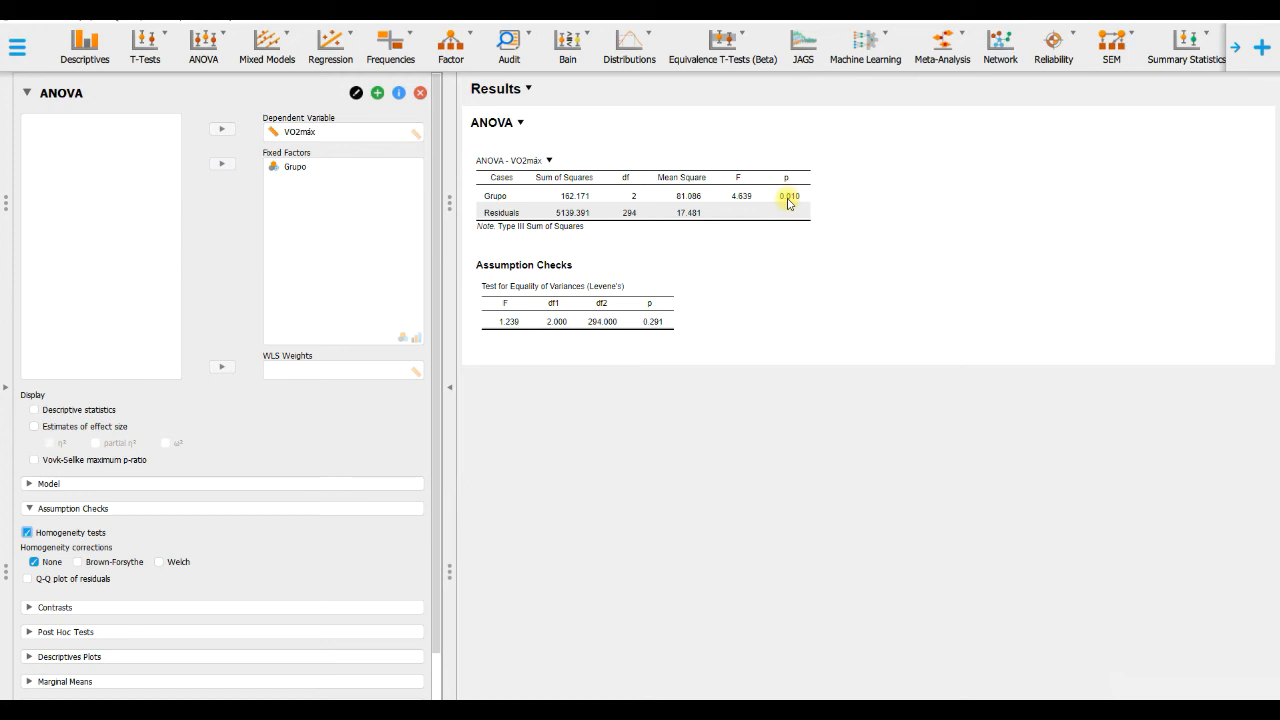
scroll(400, 450, "down", 1)
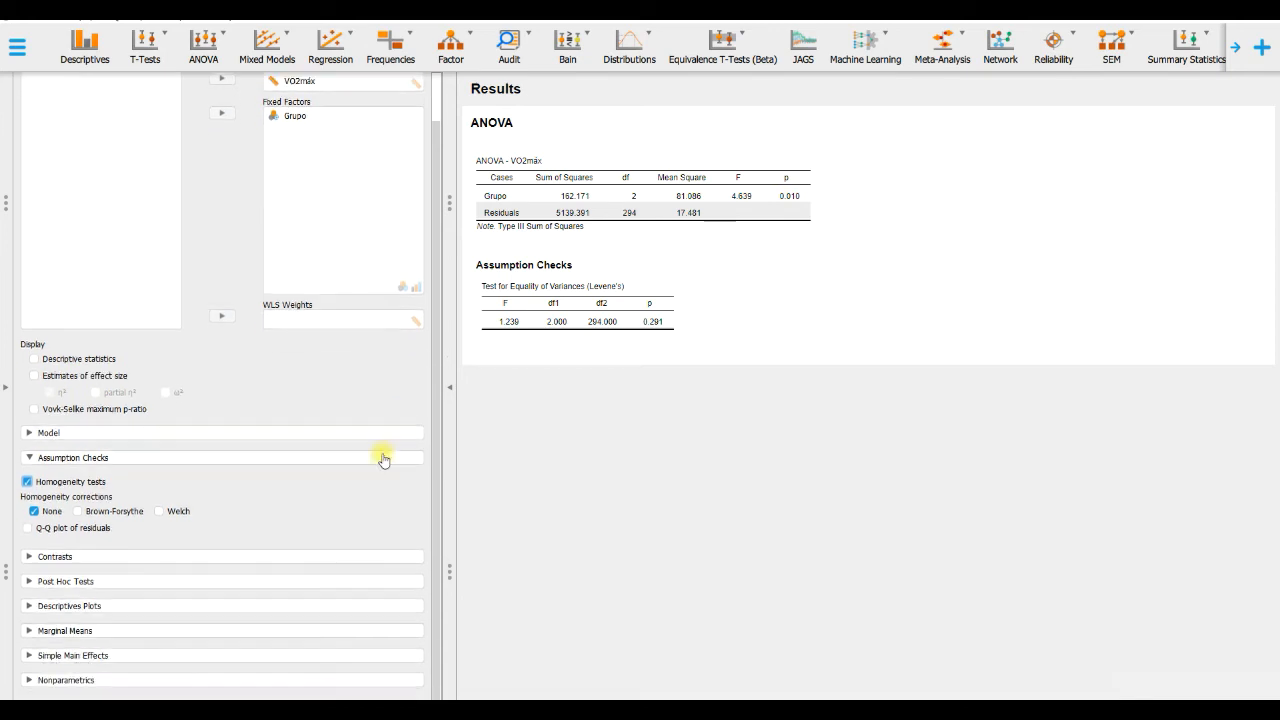
left_click(41, 581)
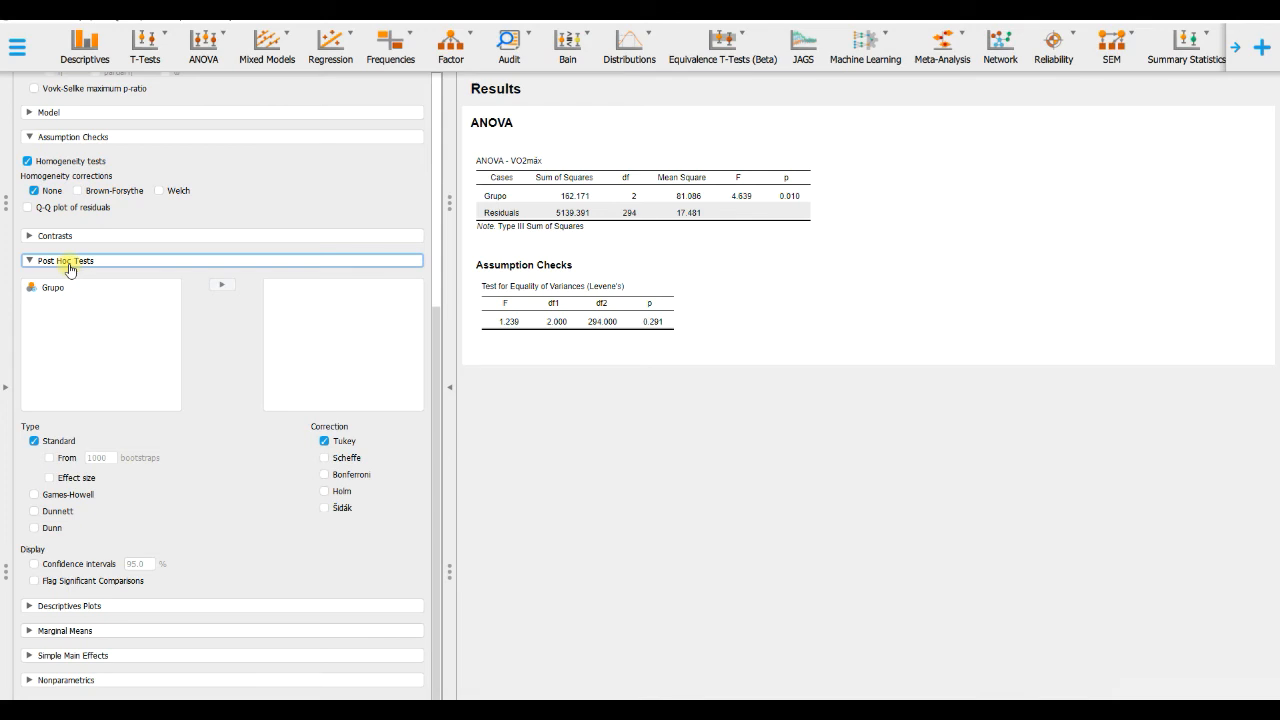
left_click(45, 287)
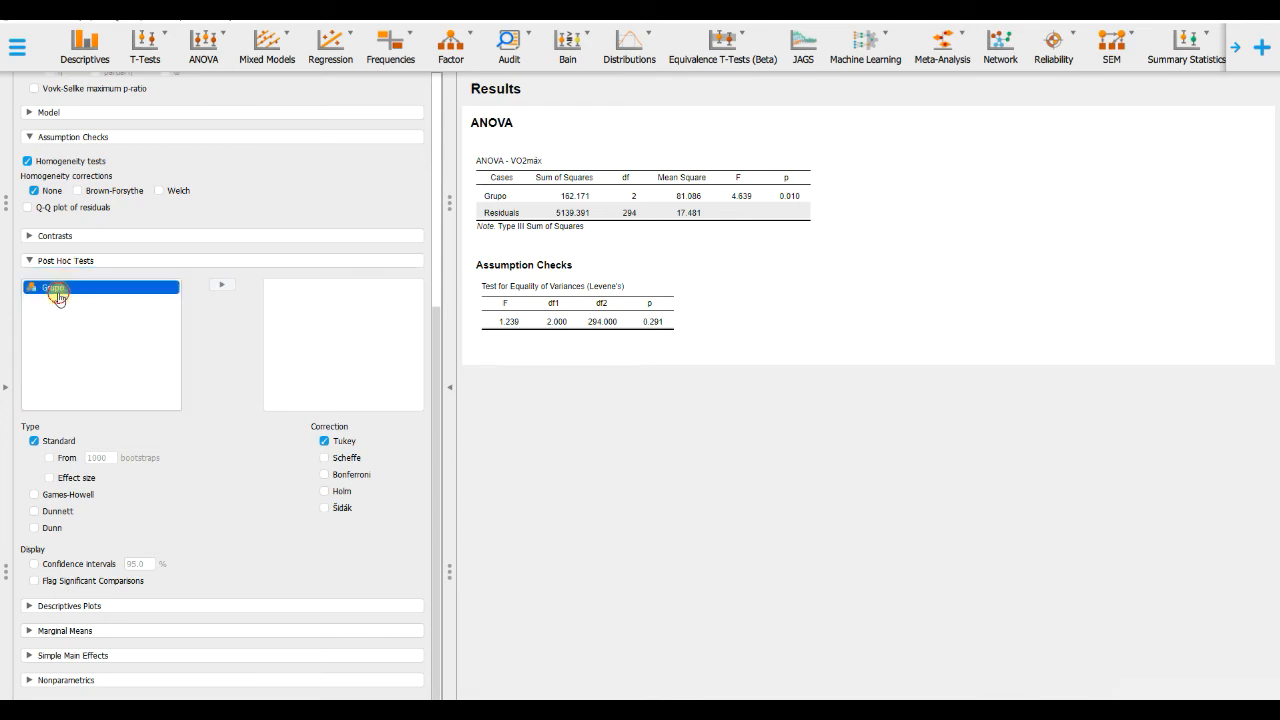
left_click(221, 290)
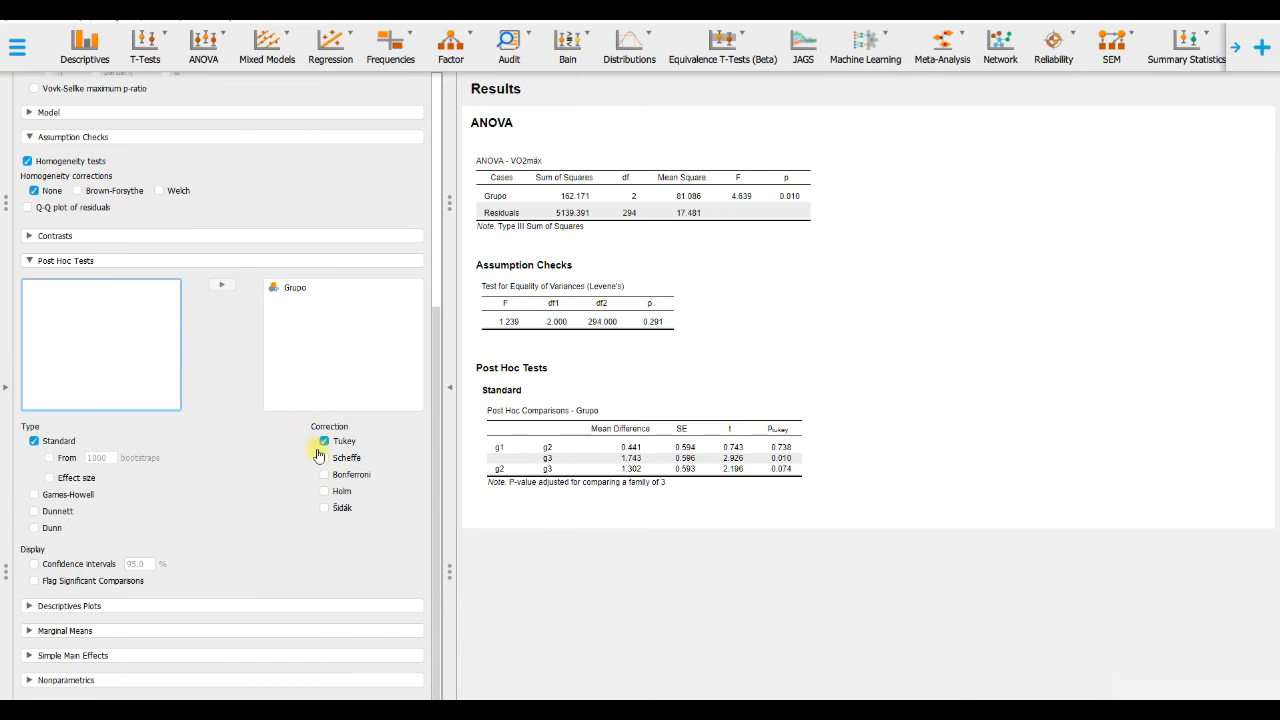
Step: Include descriptive statistics in the ANOVA output
scroll(314, 448, "up", 3)
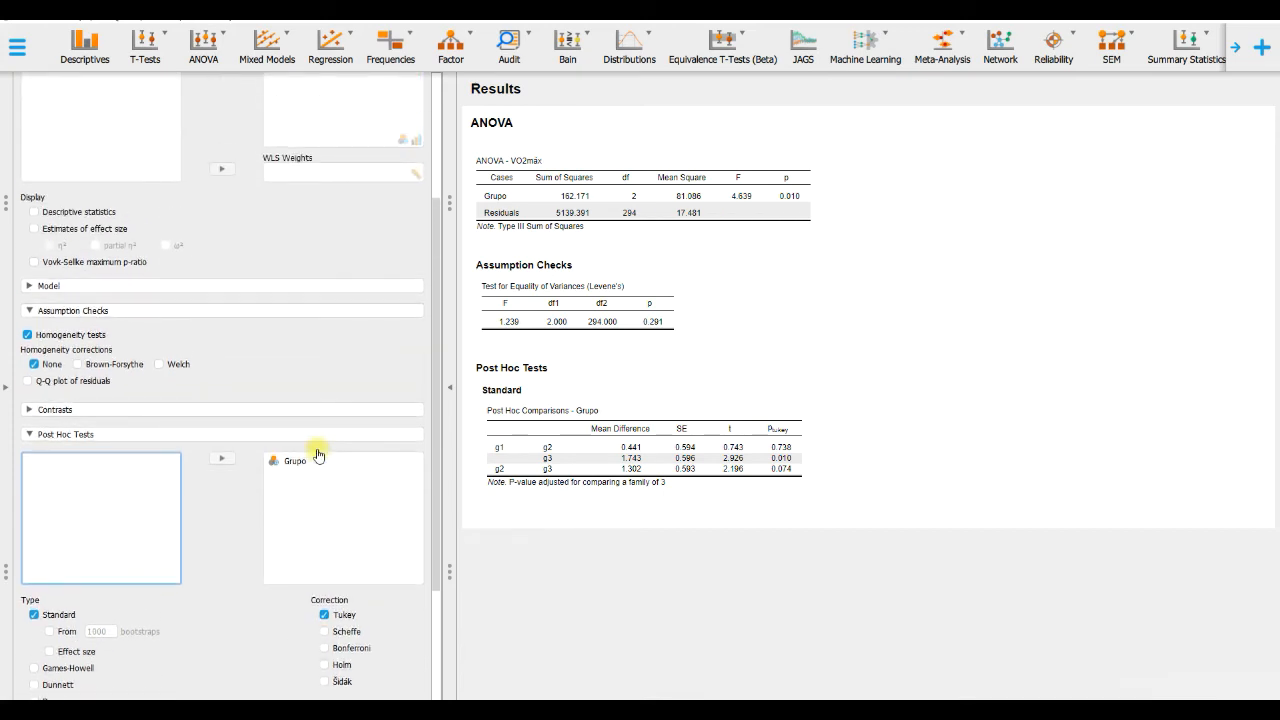
left_click(35, 214)
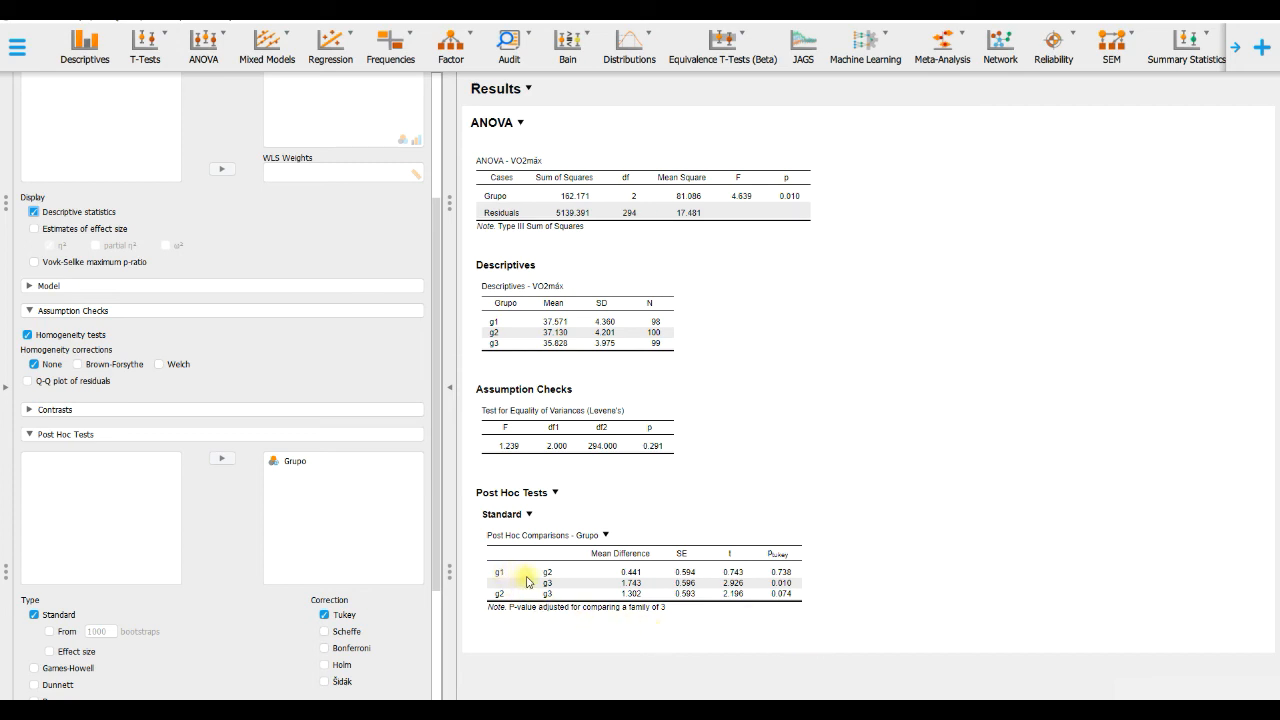
left_click_drag(468, 578, 866, 578)
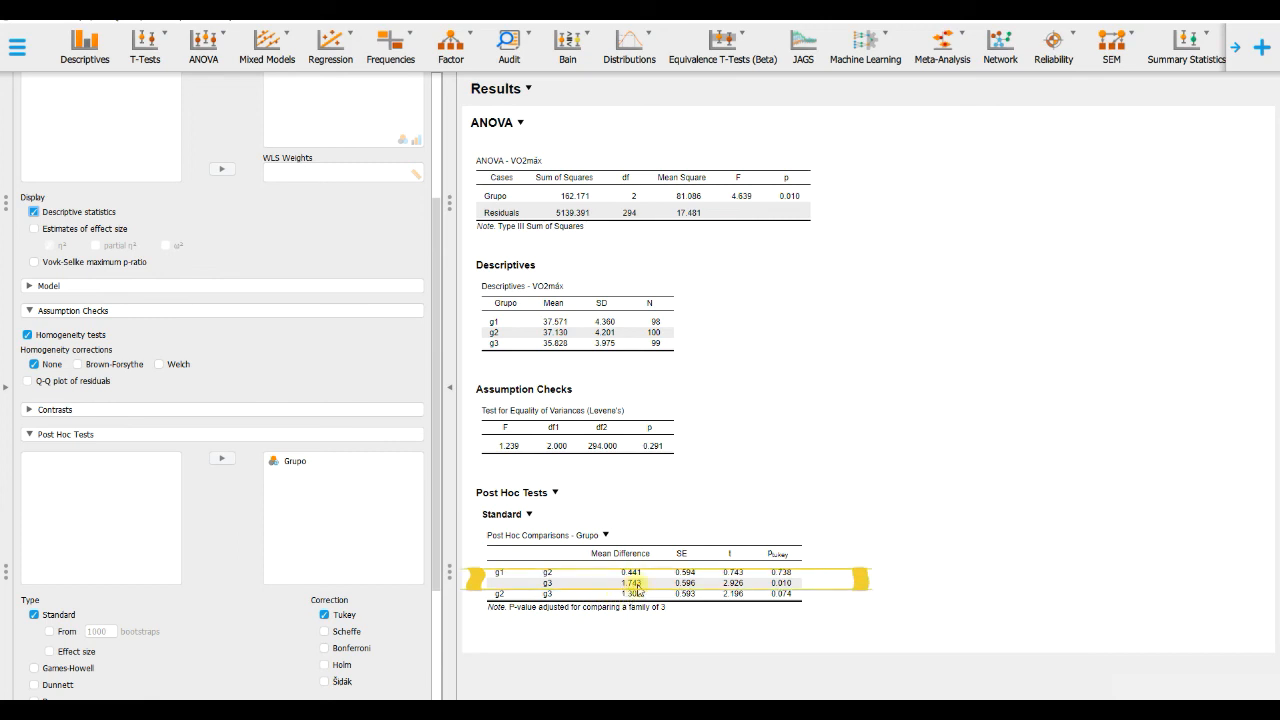